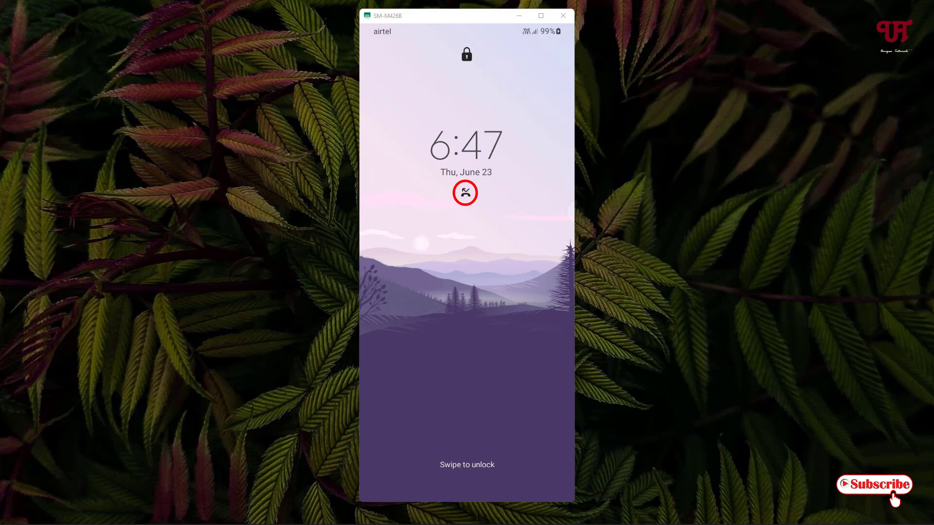
Unlock the phone, launch Settings from the quick panel, and go to Advanced features.
{"action": "left_click_drag", "start_coordinate": [467, 402], "coordinate": [467, 183]}
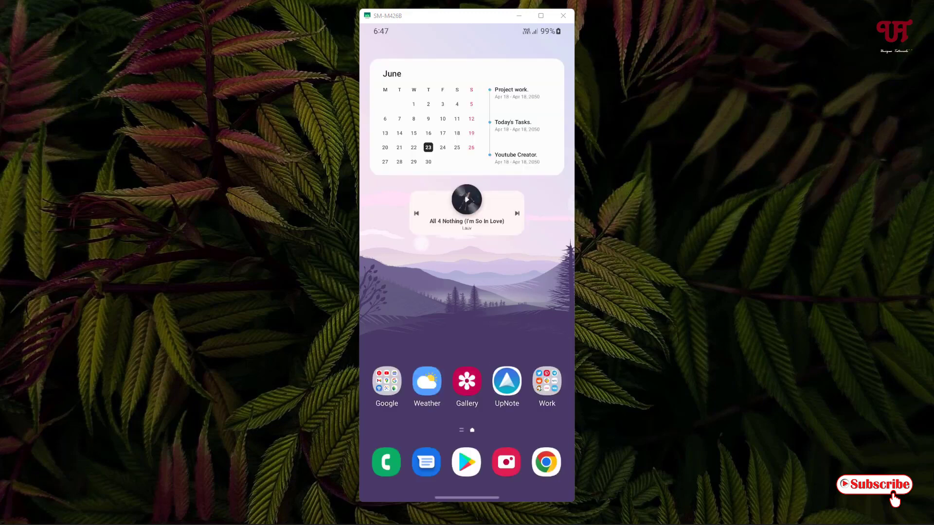
{"action": "left_click_drag", "start_coordinate": [467, 33], "coordinate": [467, 292]}
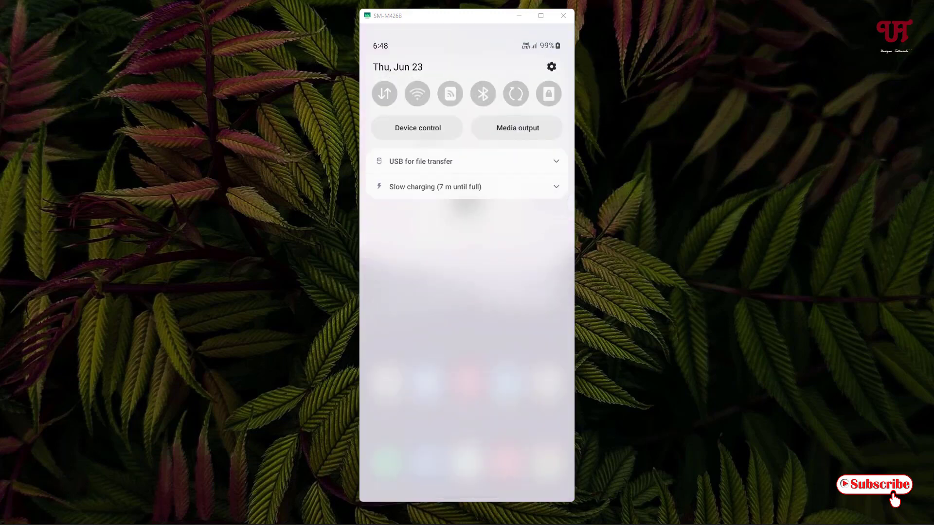
{"action": "left_click", "coordinate": [551, 67]}
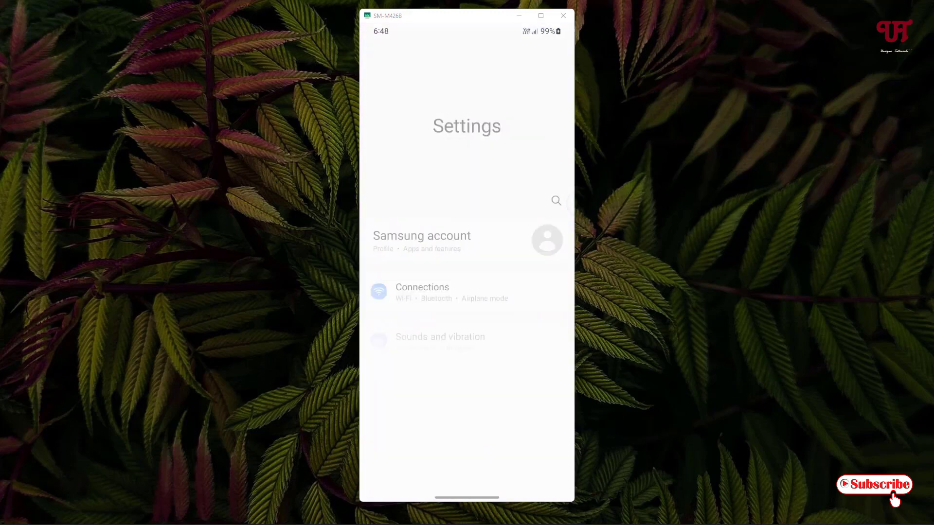
{"action": "left_click_drag", "start_coordinate": [467, 438], "coordinate": [467, 147]}
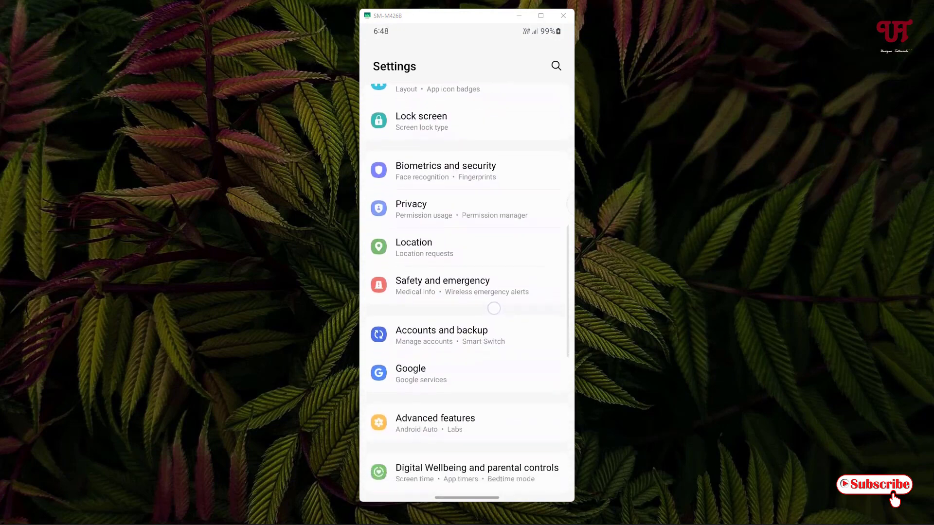
{"action": "left_click_drag", "start_coordinate": [467, 402], "coordinate": [467, 285]}
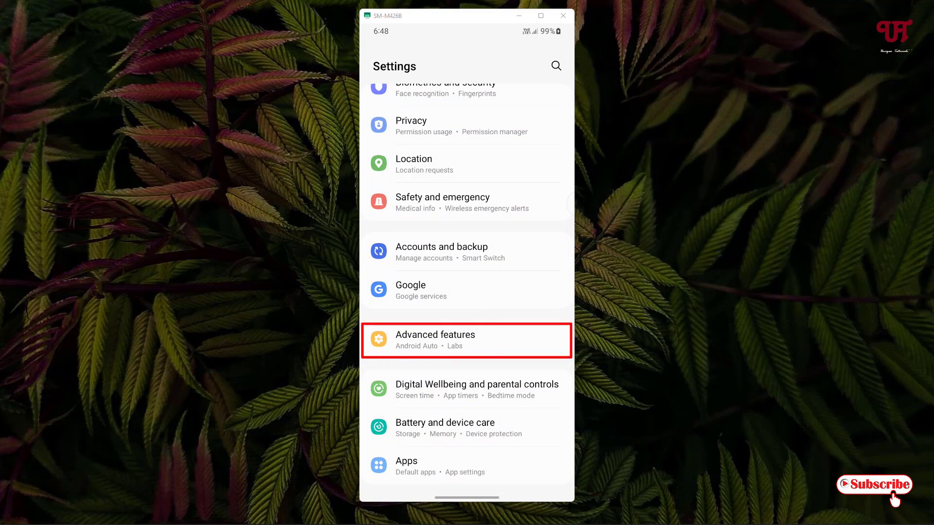
{"action": "left_click", "coordinate": [467, 340]}
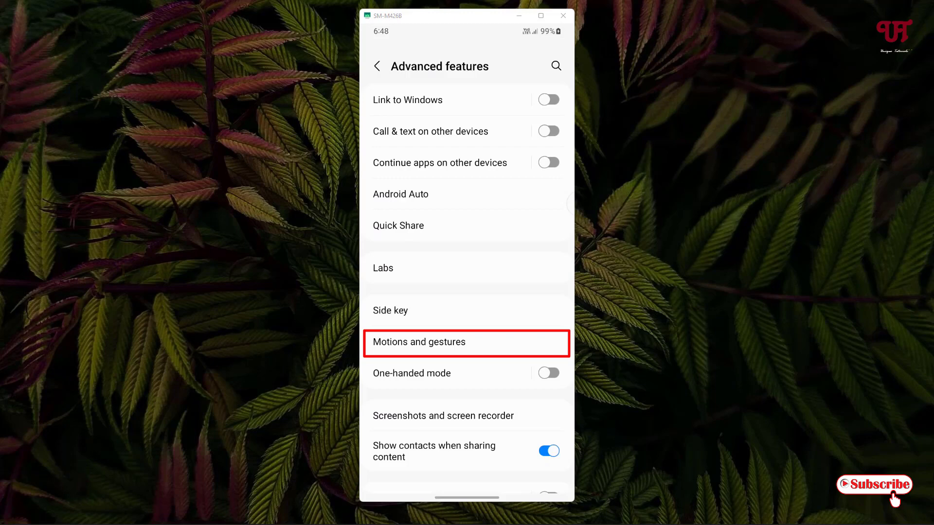
Switch off 'Alert when phone picked up' under Motions and gestures.
{"action": "left_click", "coordinate": [467, 341]}
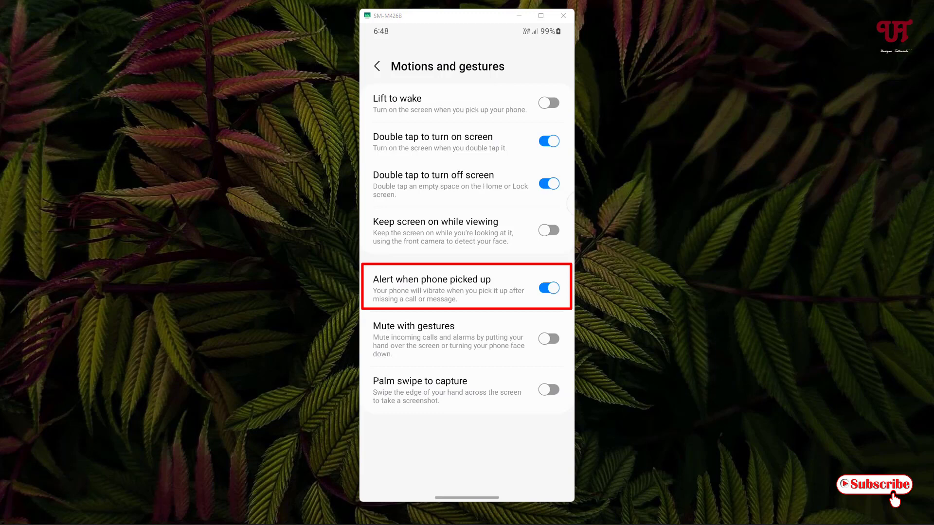
{"action": "left_click", "coordinate": [549, 289]}
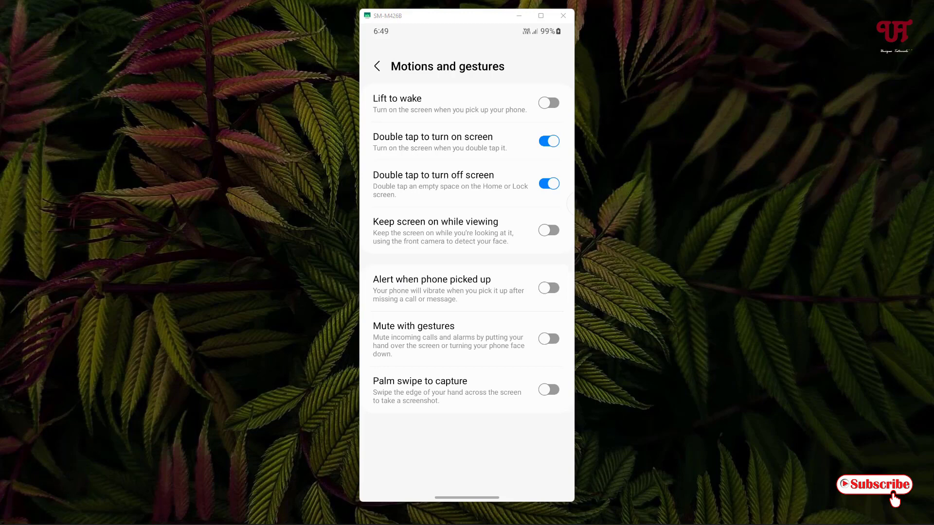
Go back to the main Settings list and search for 'motion'.
{"action": "left_click", "coordinate": [377, 67]}
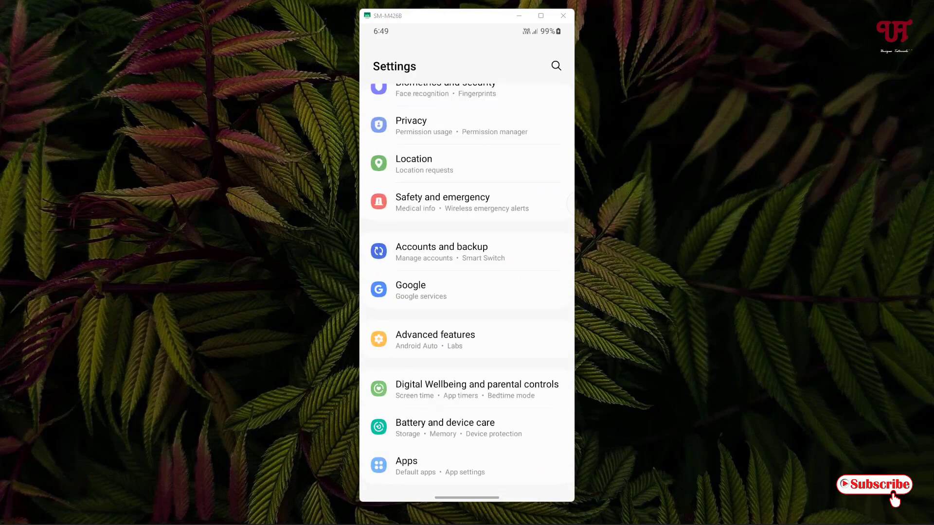
{"action": "scroll", "coordinate": [467, 292], "scroll_direction": "up", "scroll_amount": 10}
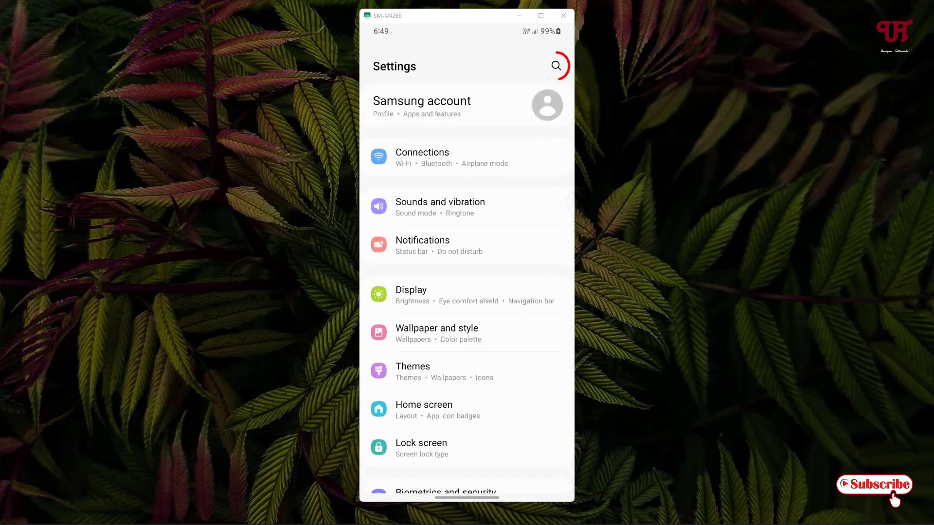
{"action": "left_click", "coordinate": [556, 66]}
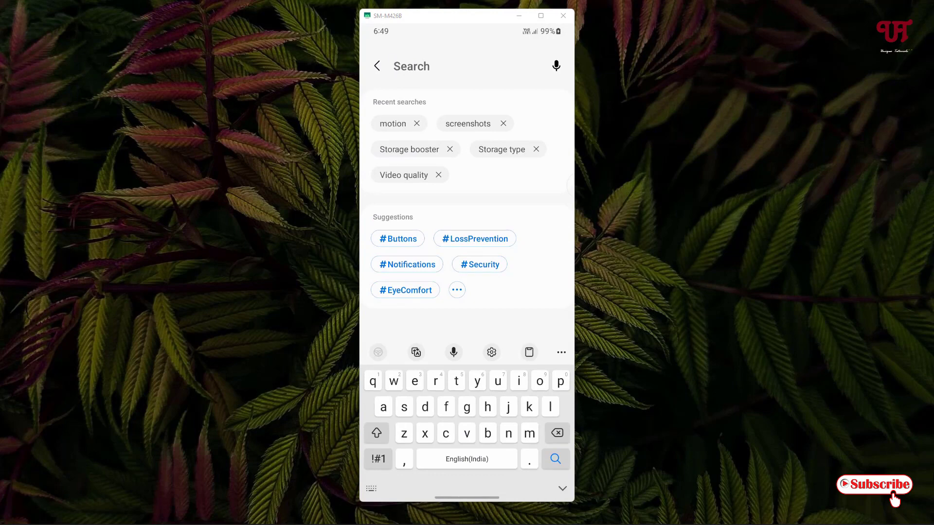
{"action": "left_click", "coordinate": [530, 434]}
{"action": "type", "text": "mo"}
{"action": "left_click", "coordinate": [540, 382]}
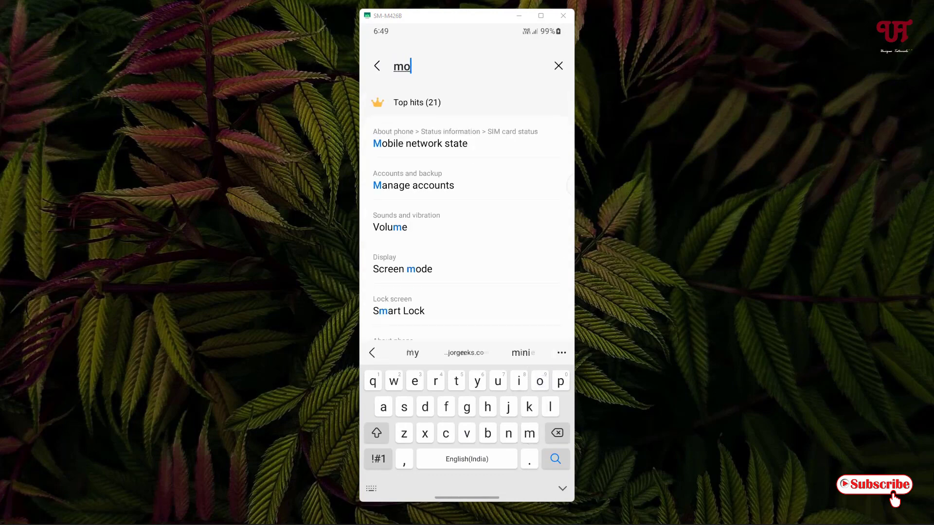
{"action": "left_click", "coordinate": [456, 382]}
{"action": "left_click", "coordinate": [519, 381]}
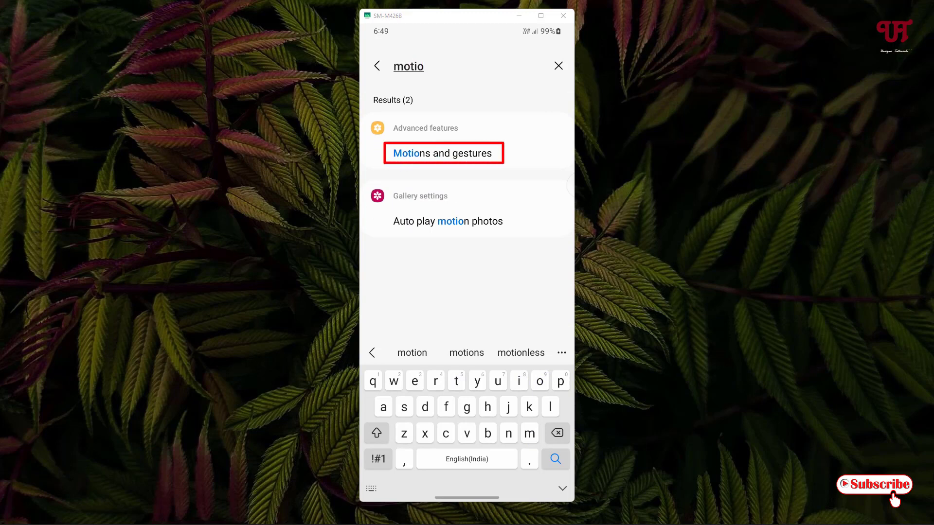
{"action": "left_click", "coordinate": [509, 433]}
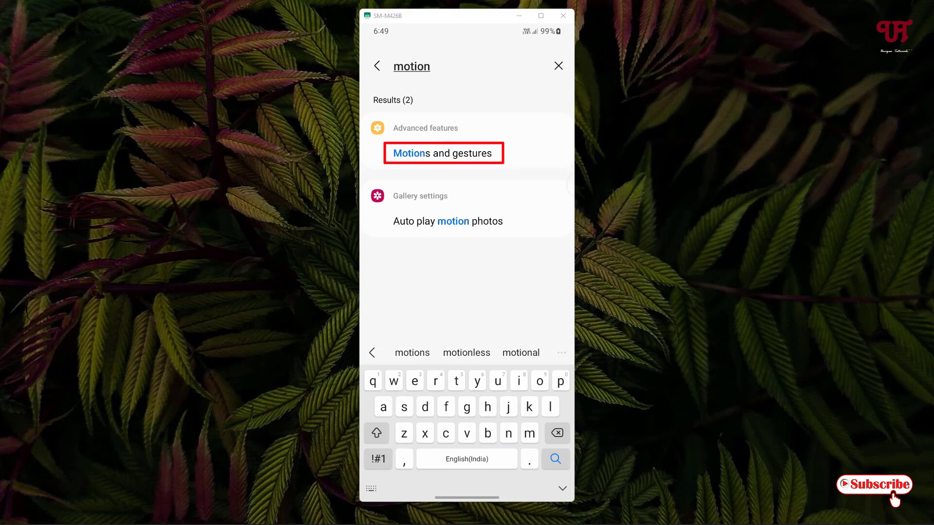
Reopen Motions and gestures from the search results to confirm the pick-up alert is off, then go Home.
{"action": "left_click", "coordinate": [443, 153]}
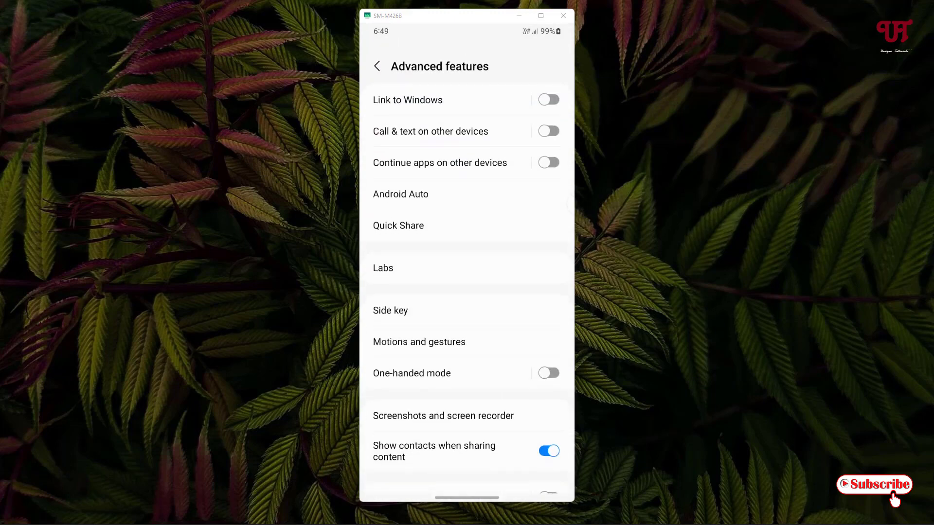
{"action": "left_click", "coordinate": [420, 342]}
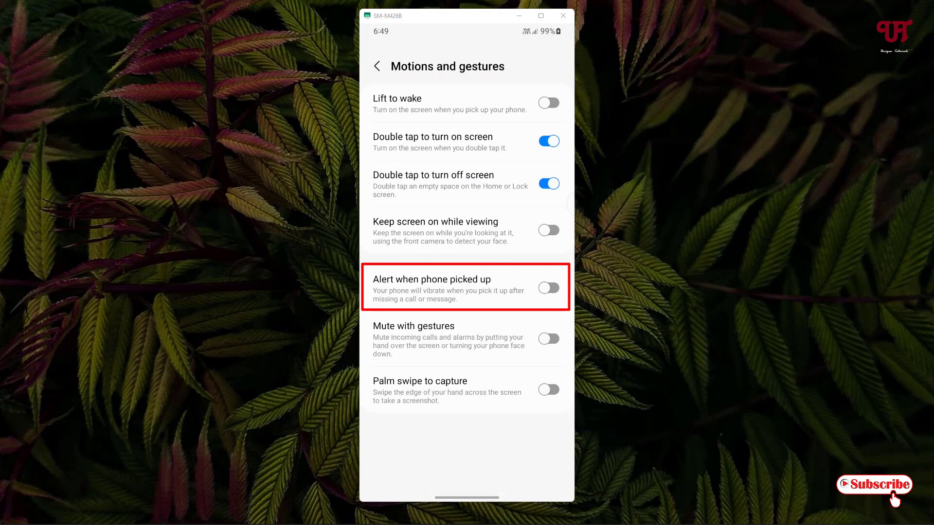
{"action": "key", "text": "Home"}
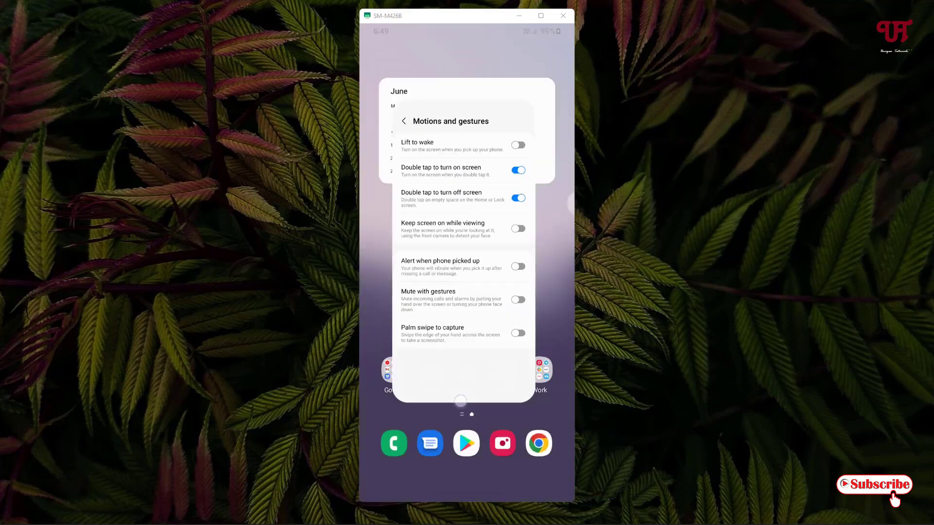